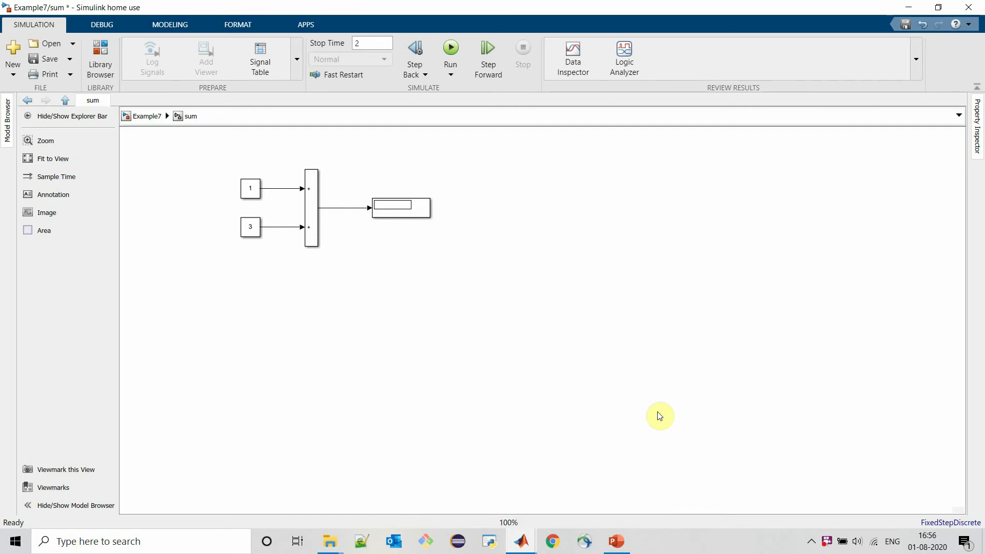
Open the Constant 1 block's Signal Attributes and pull up its output data type choices
click(252, 194)
double_click(257, 186)
click(370, 171)
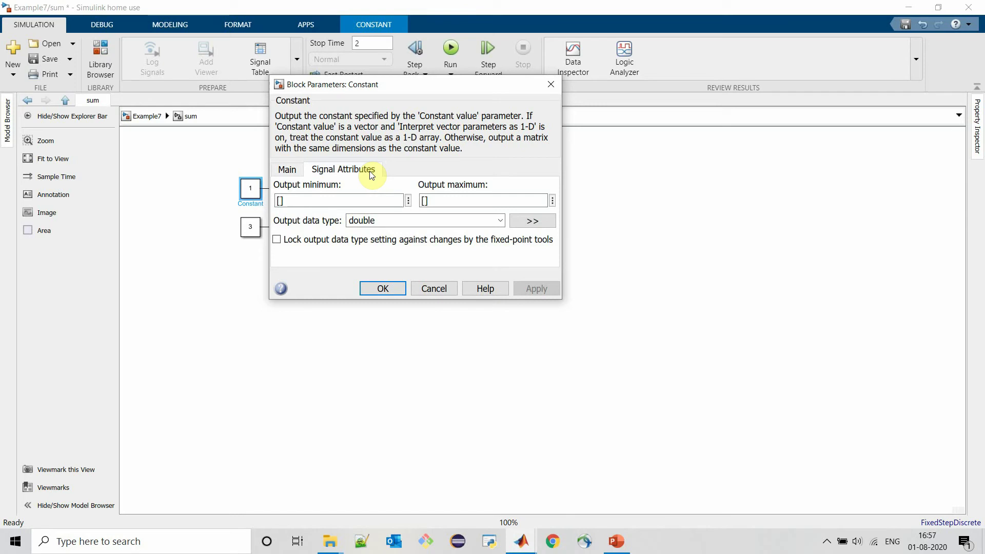
click(500, 221)
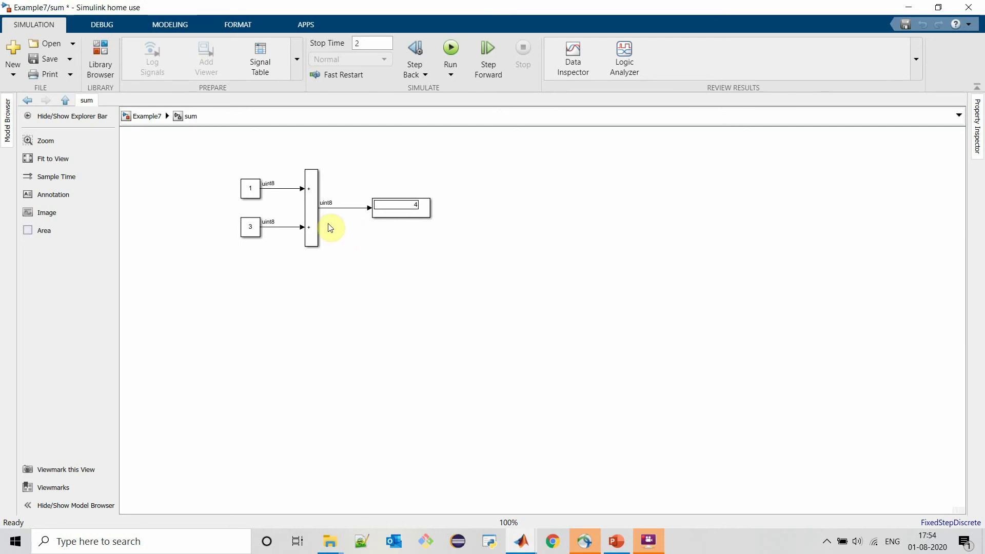
click(309, 220)
click(262, 217)
double_click(313, 214)
click(401, 174)
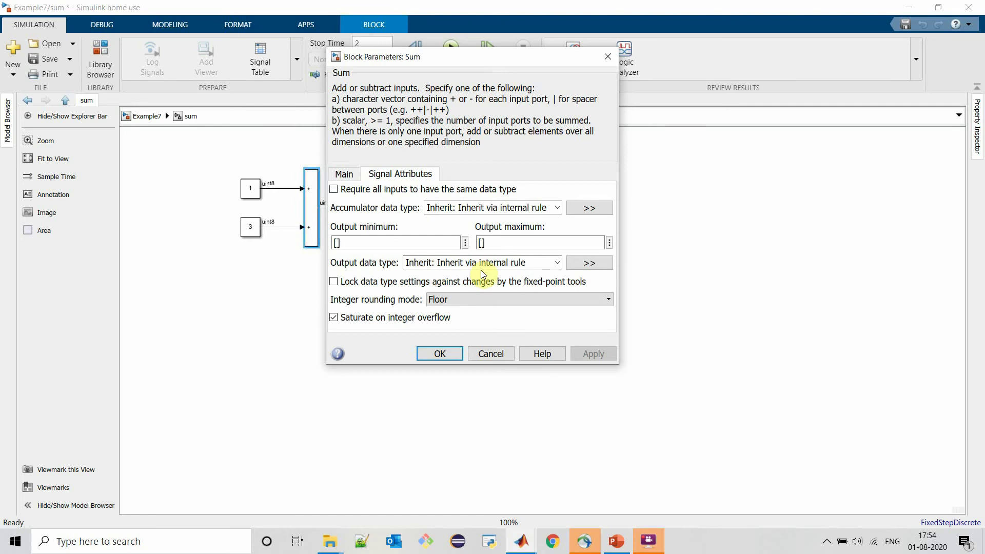
drag(522, 62, 707, 159)
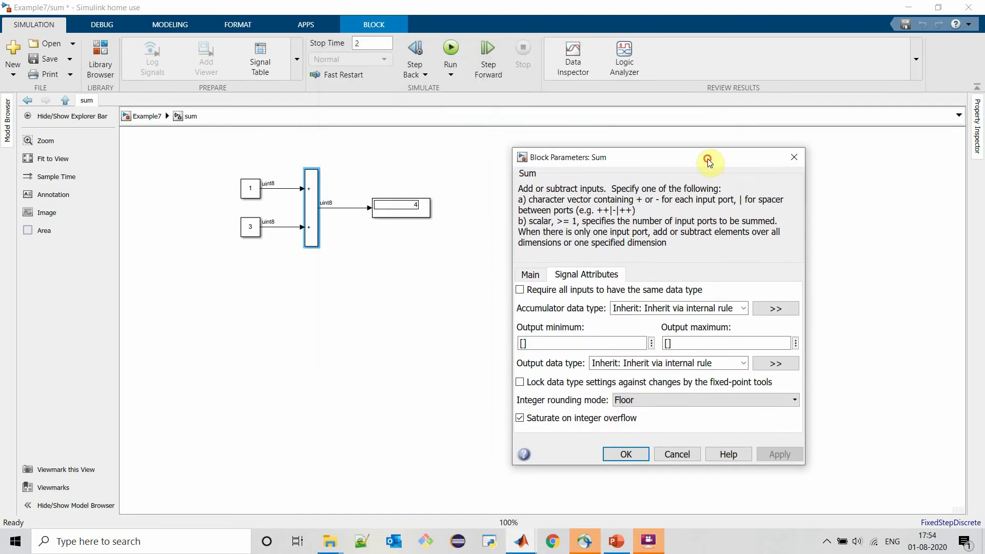
click(794, 158)
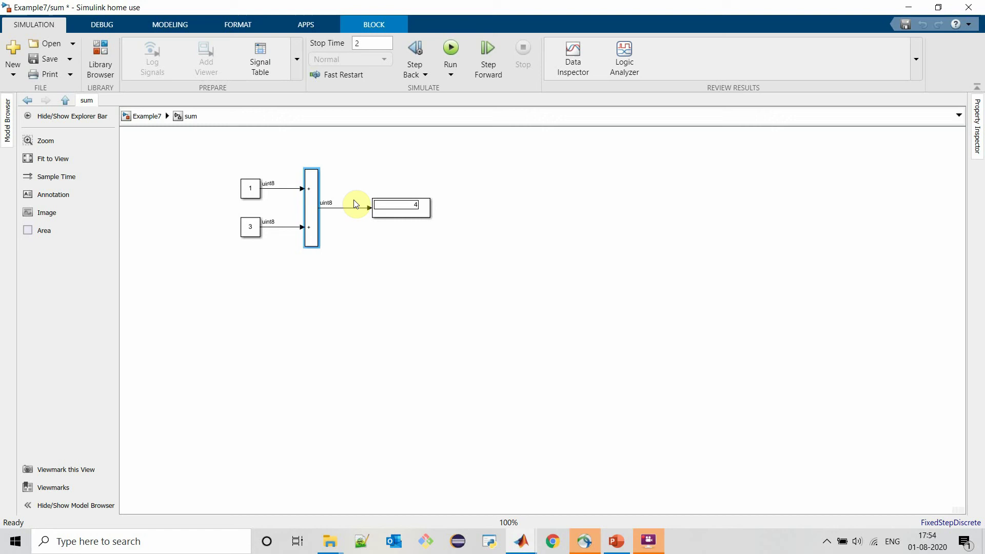
Switch Constant 1's output data type to uint16, apply it, and rerun the simulation
click(254, 191)
double_click(253, 189)
click(343, 170)
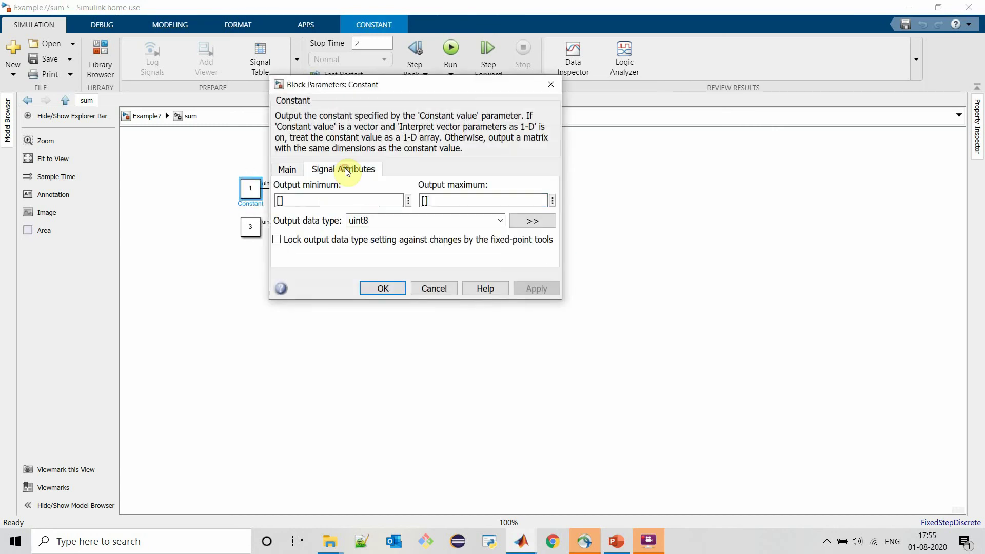
click(502, 220)
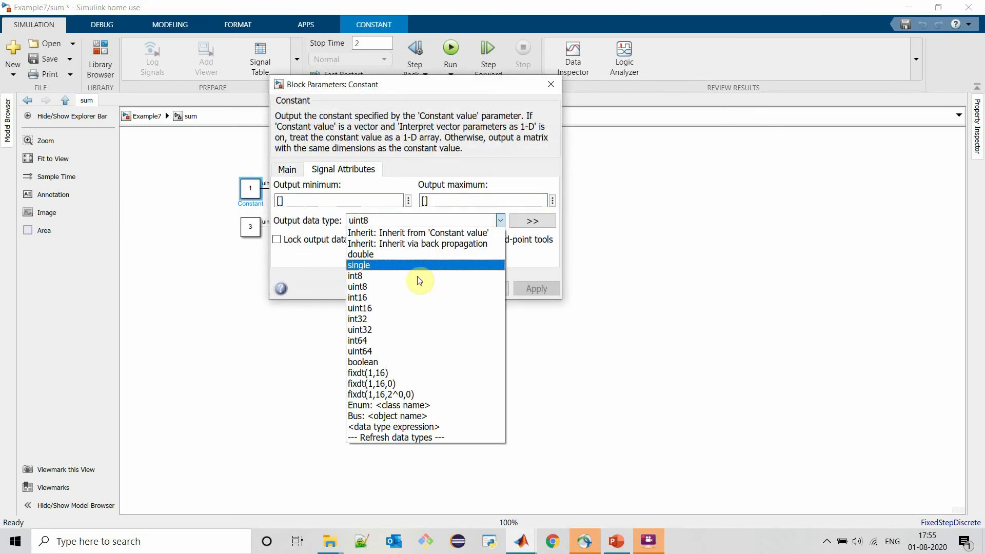
click(401, 308)
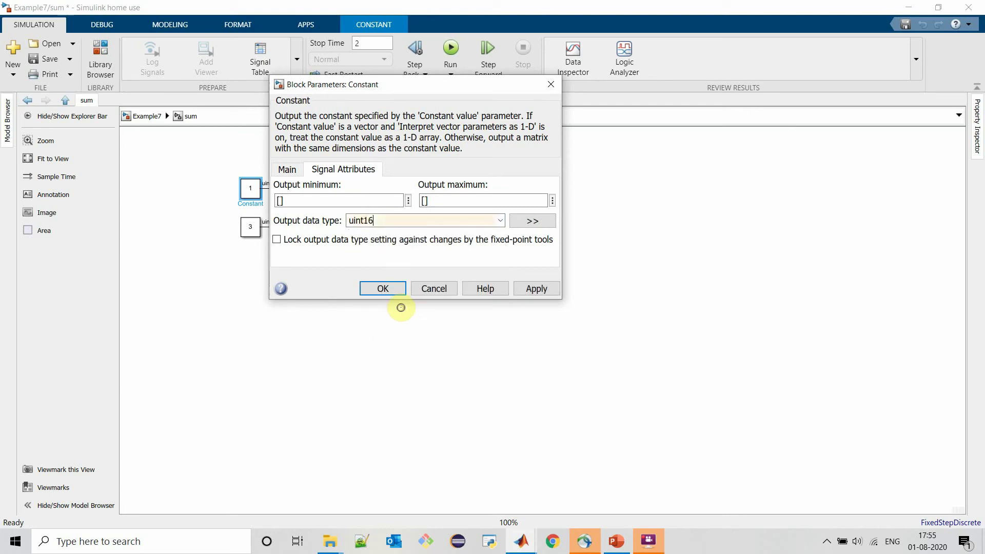
click(539, 287)
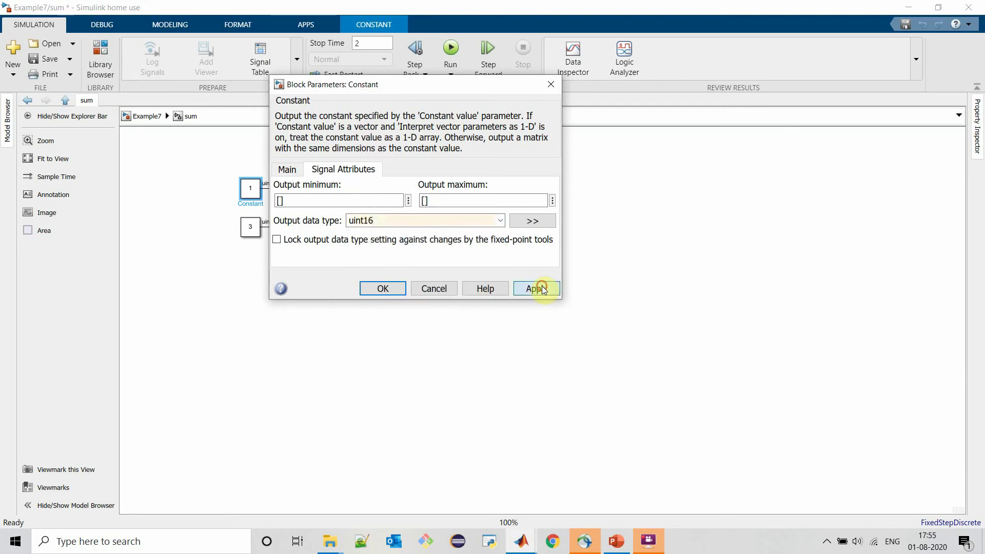
click(389, 288)
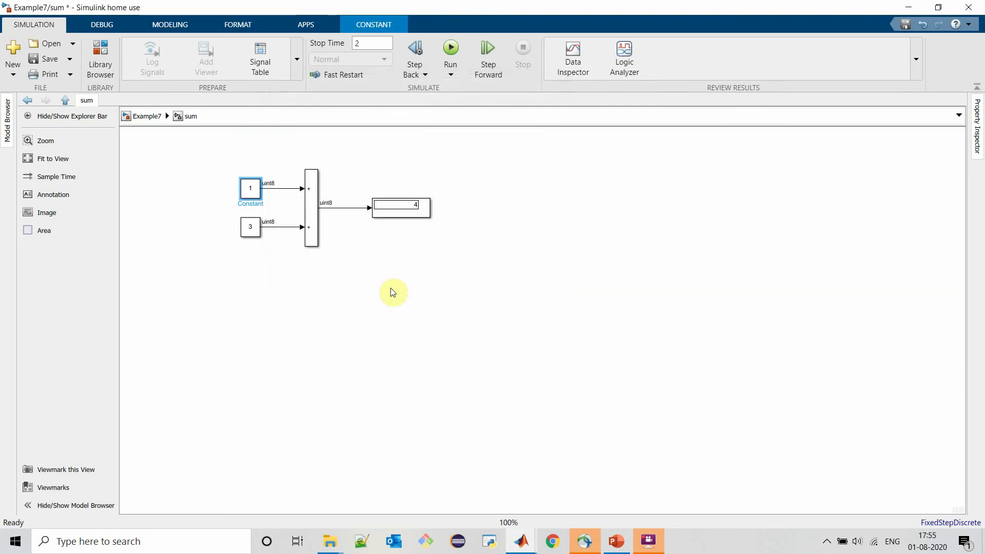
click(445, 46)
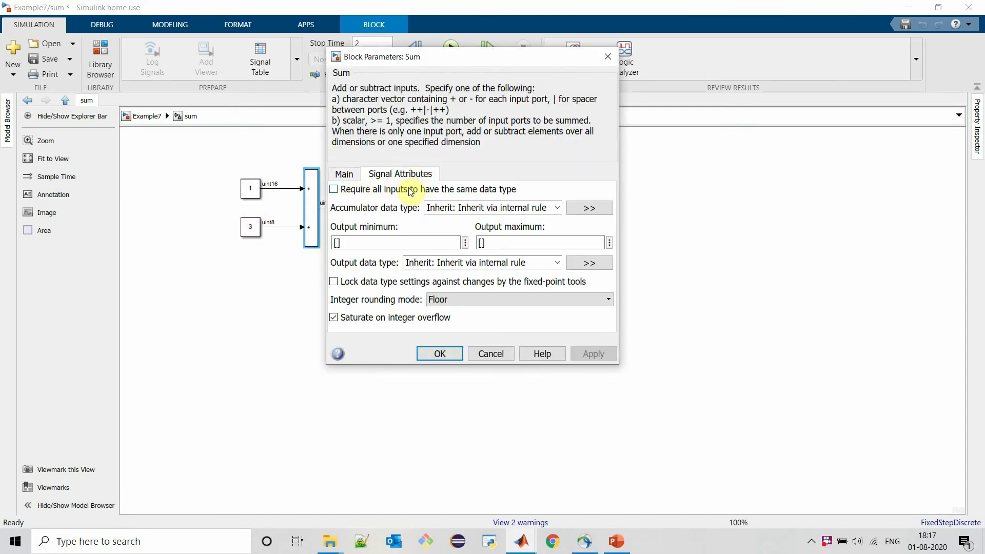
Turn on 'Require all inputs to have the same data type' for the Sum block
click(410, 191)
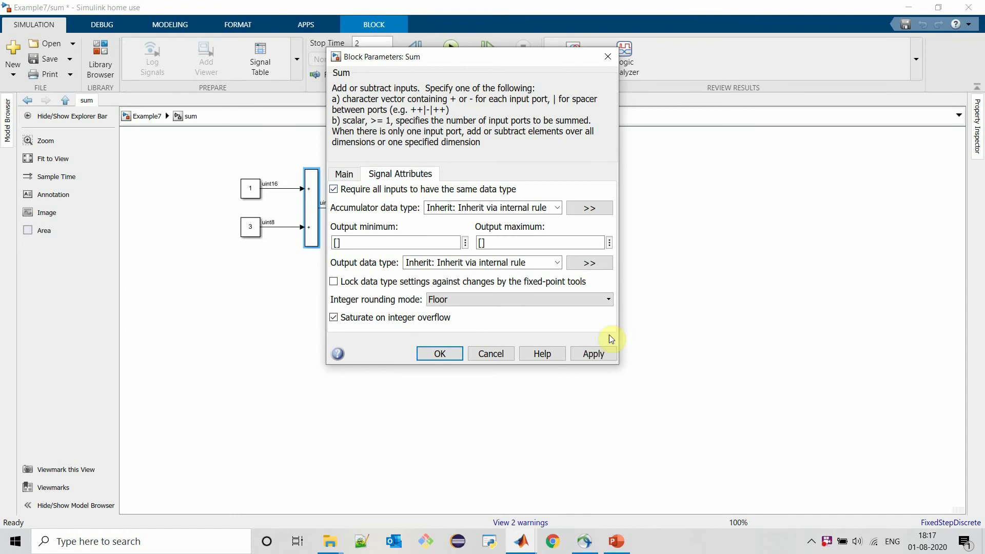
click(441, 354)
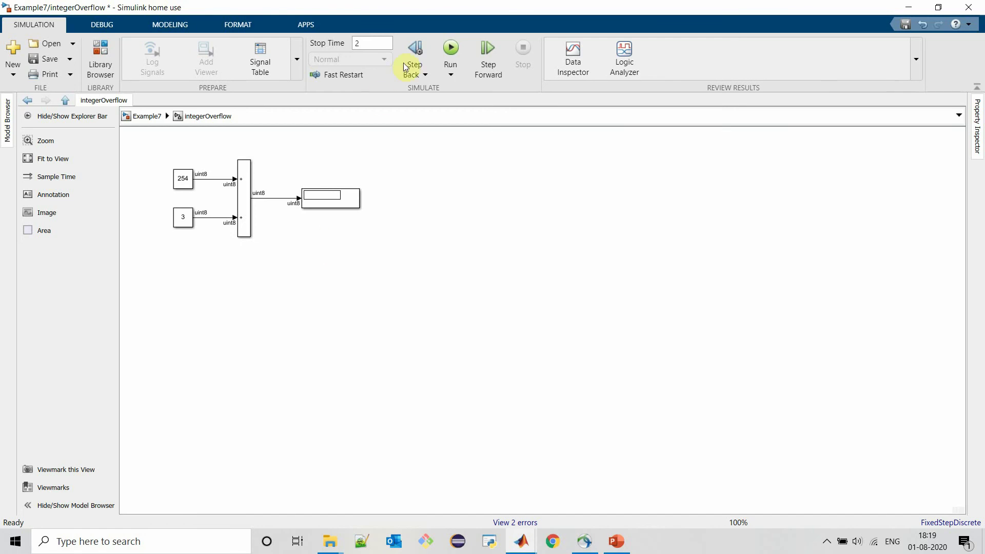
Run the integerOverflow model and inspect its constant and display blocks
click(451, 48)
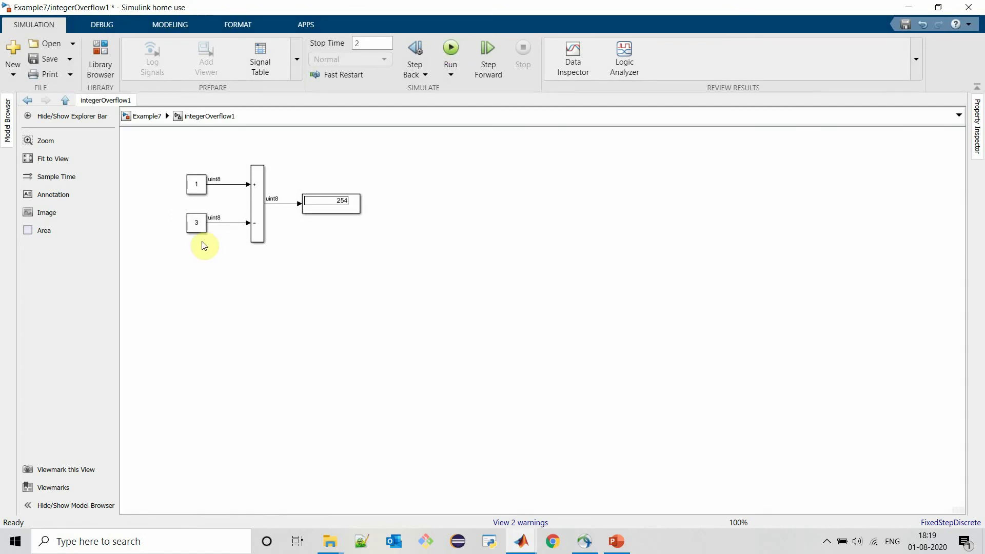
click(204, 193)
click(322, 212)
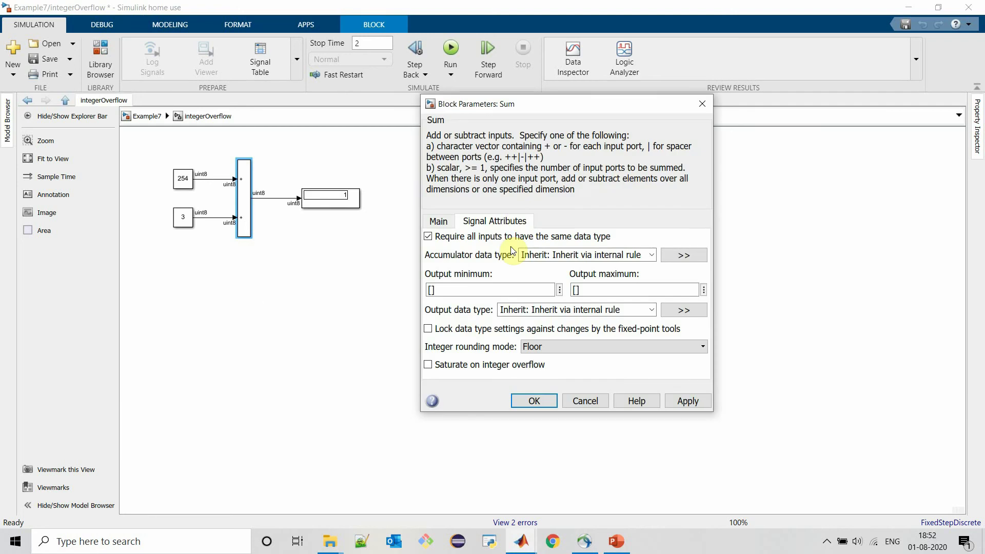
Enable saturation on integer overflow for the Sum and rerun so the display reads 255
click(481, 367)
click(532, 402)
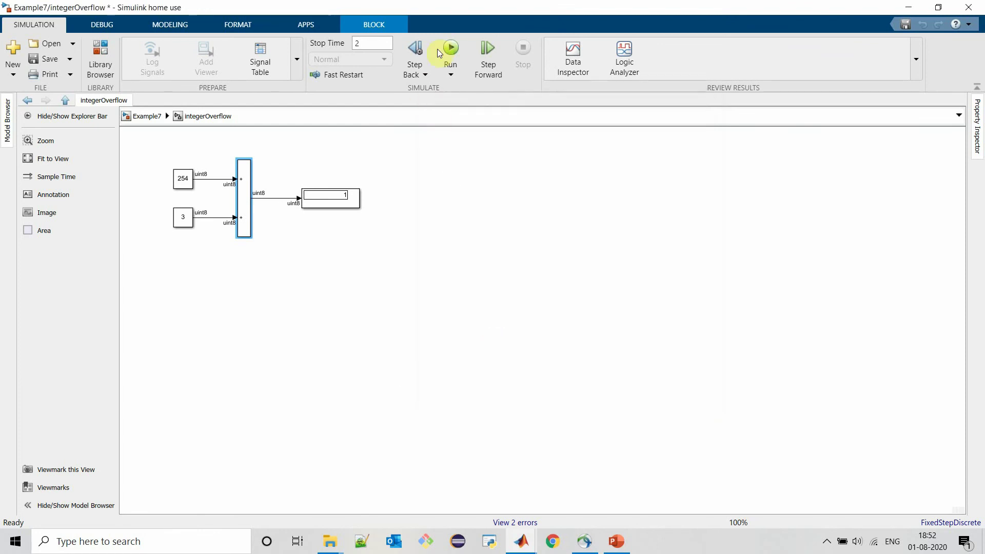
click(453, 49)
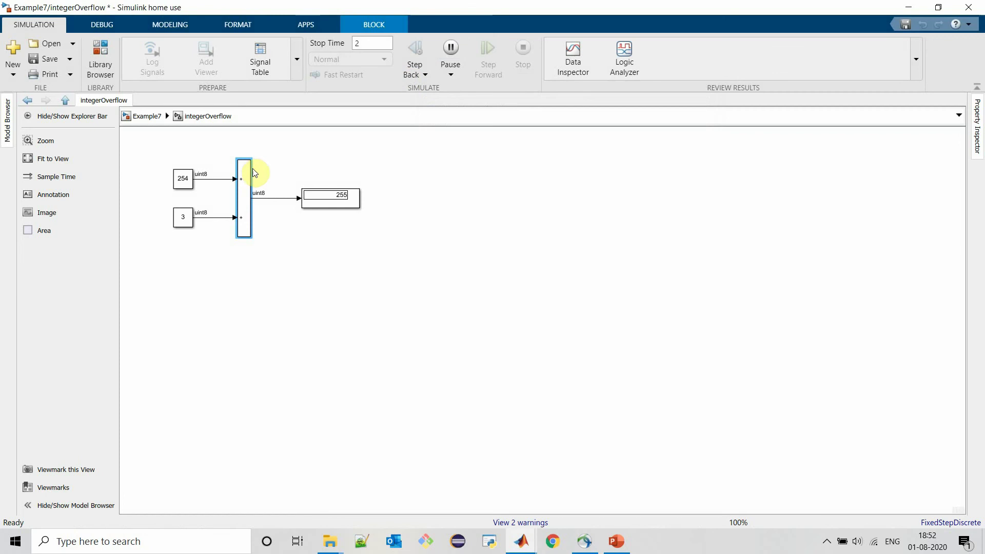
click(322, 193)
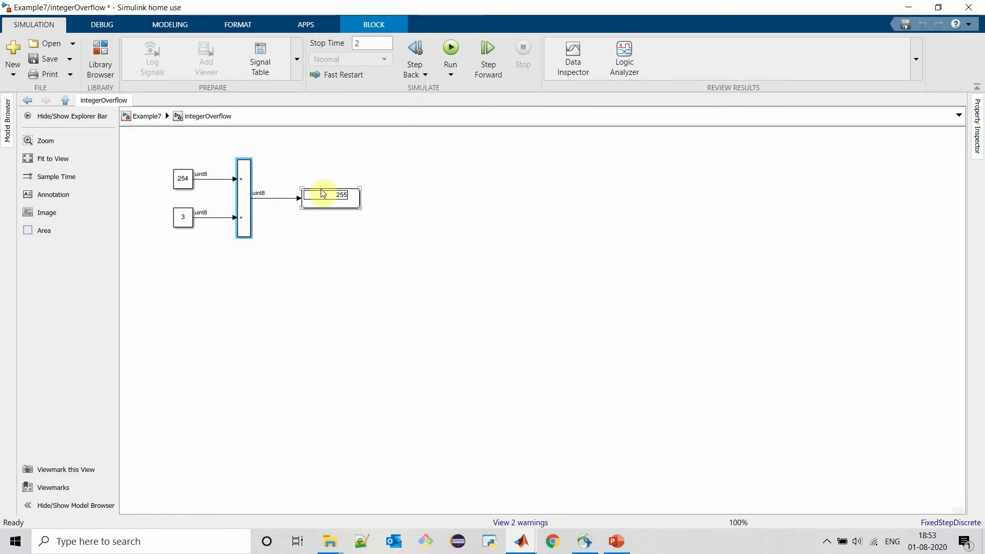
click(354, 272)
In integerOverflow1, make the Sum saturate on integer overflow and rerun to display 0
key(Escape)
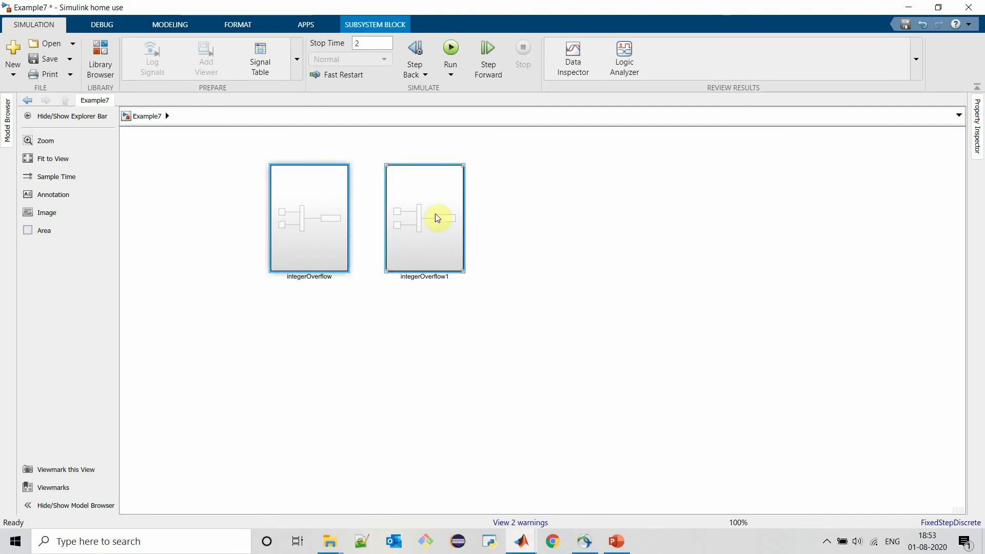
double_click(435, 214)
double_click(258, 200)
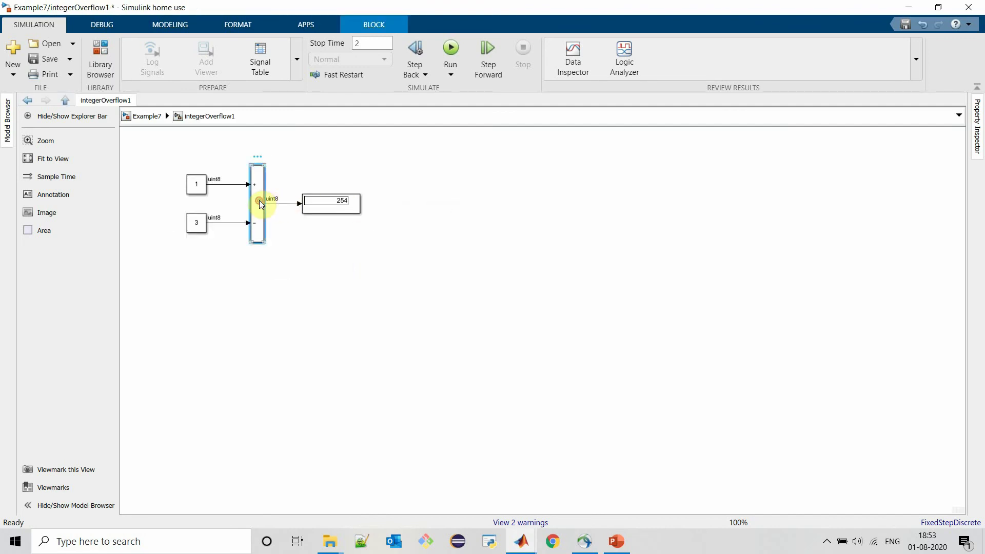
click(368, 173)
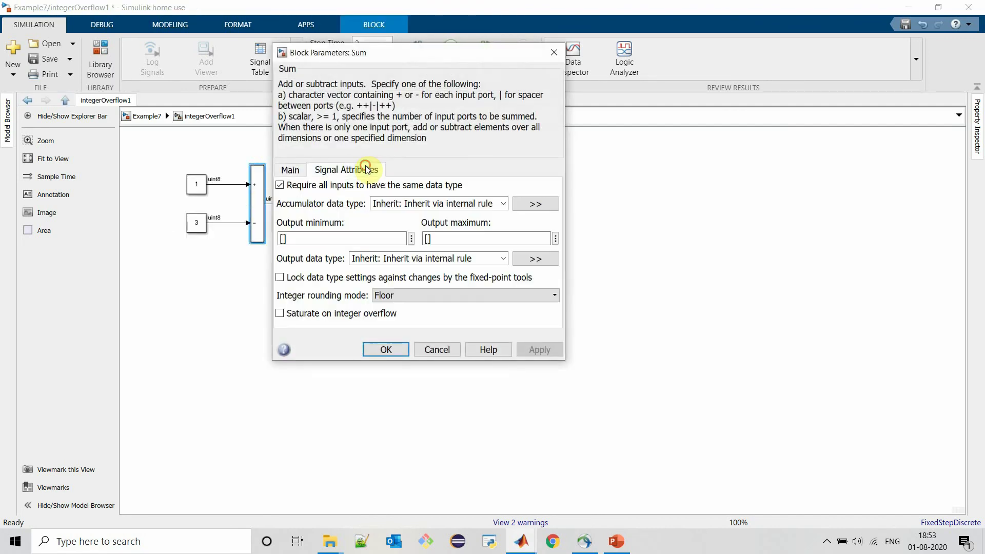
click(288, 318)
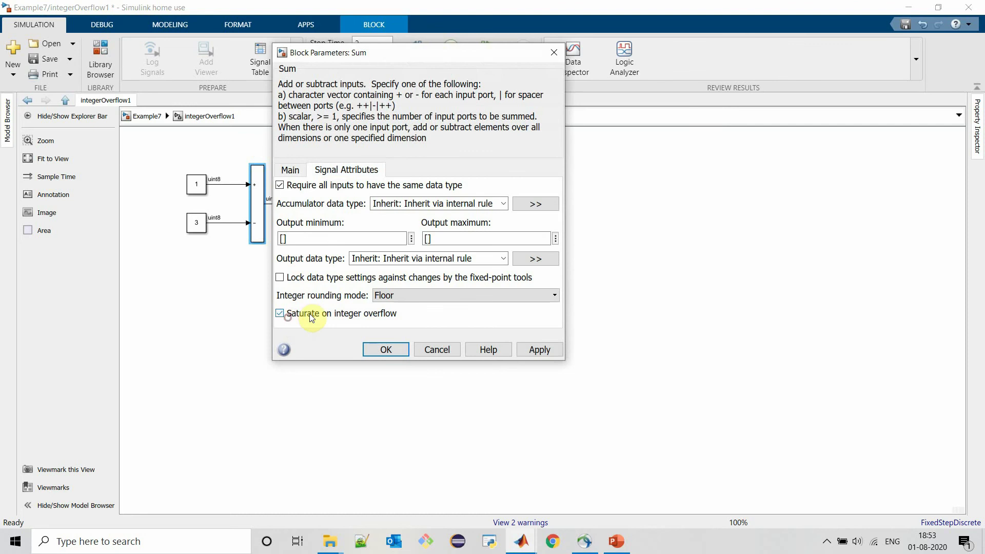
click(386, 348)
click(450, 47)
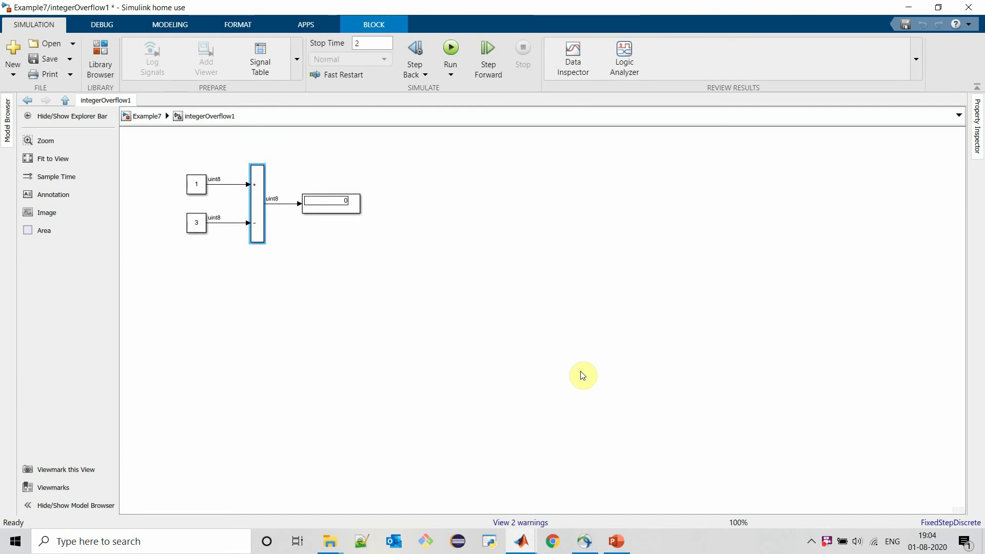
Open the Sum block's Signal Attributes, browse the output data types, and move the dialog aside
double_click(259, 216)
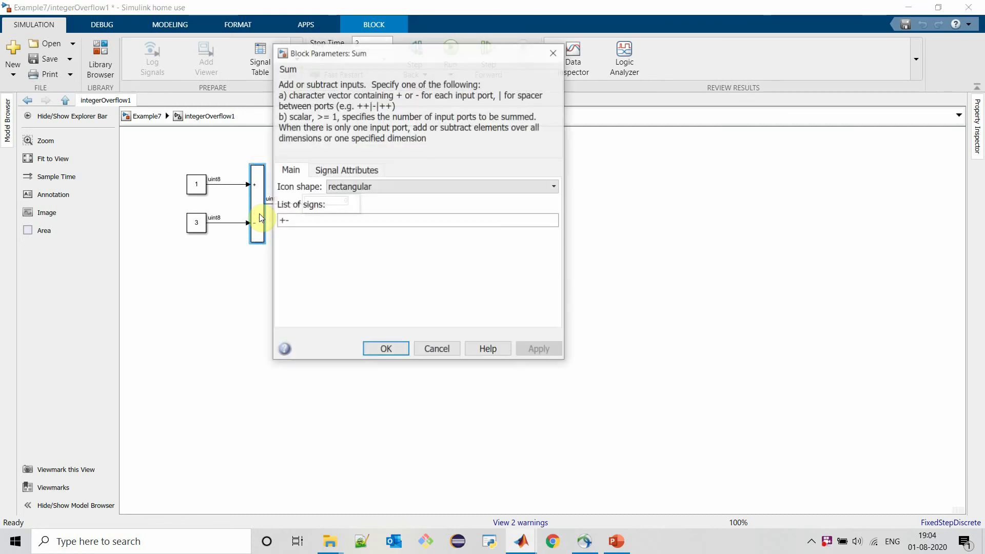
click(346, 169)
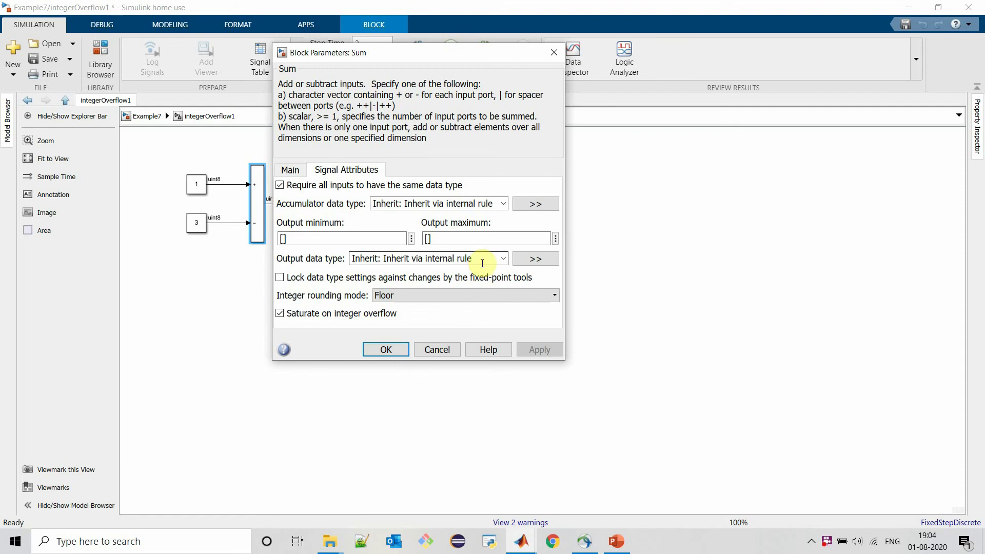
click(503, 262)
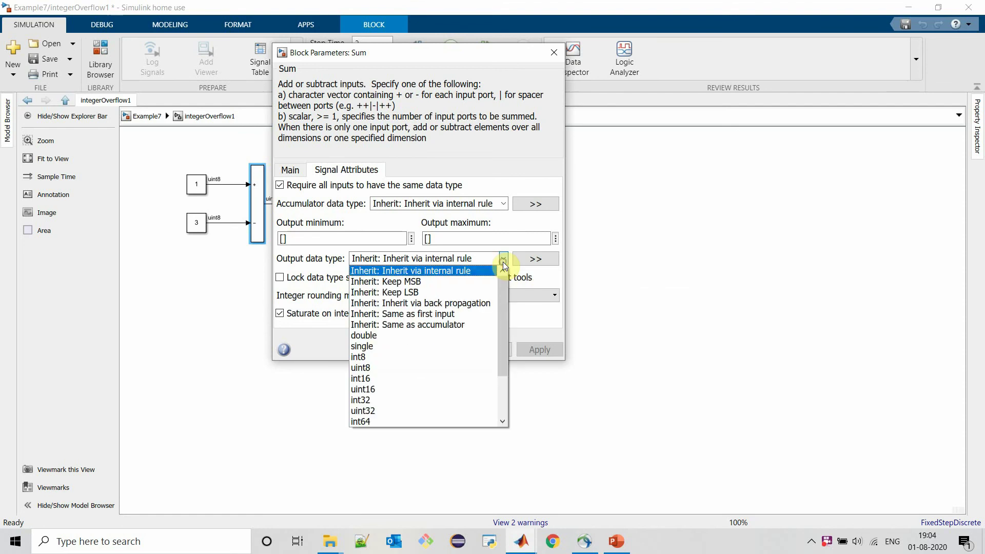
drag(502, 282, 513, 336)
click(402, 55)
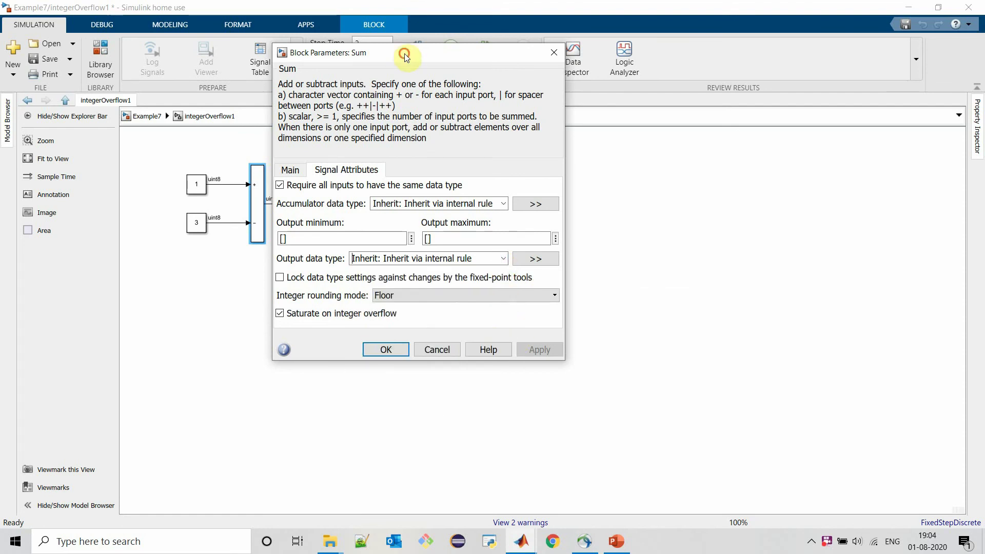
drag(404, 55, 550, 92)
Set the Sum output data type to int8 and apply it so the display reads -2
click(203, 195)
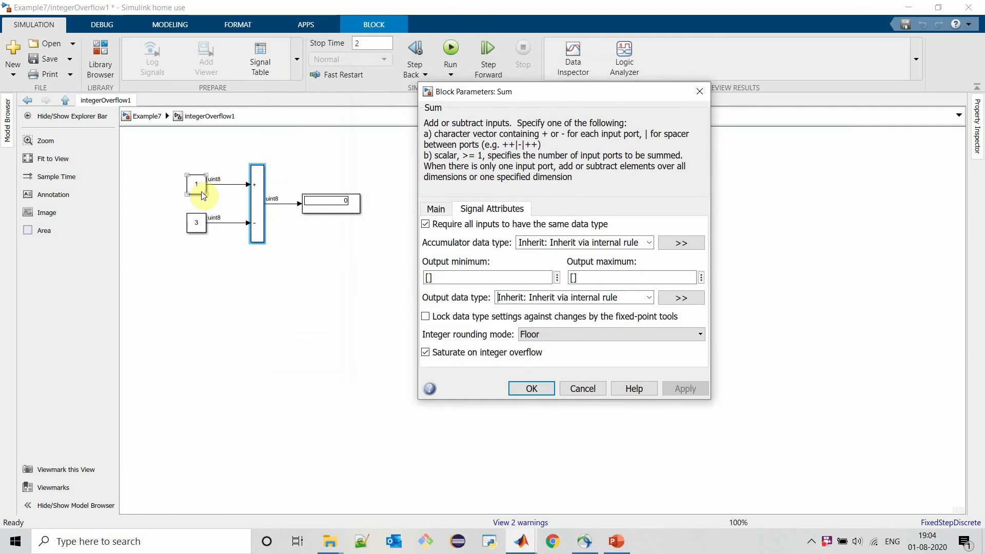
click(649, 297)
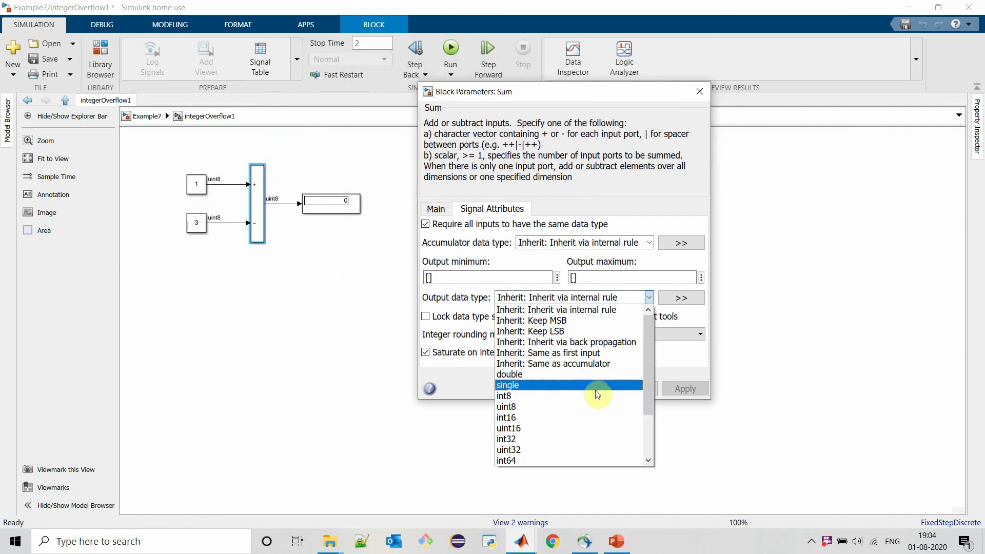
click(594, 395)
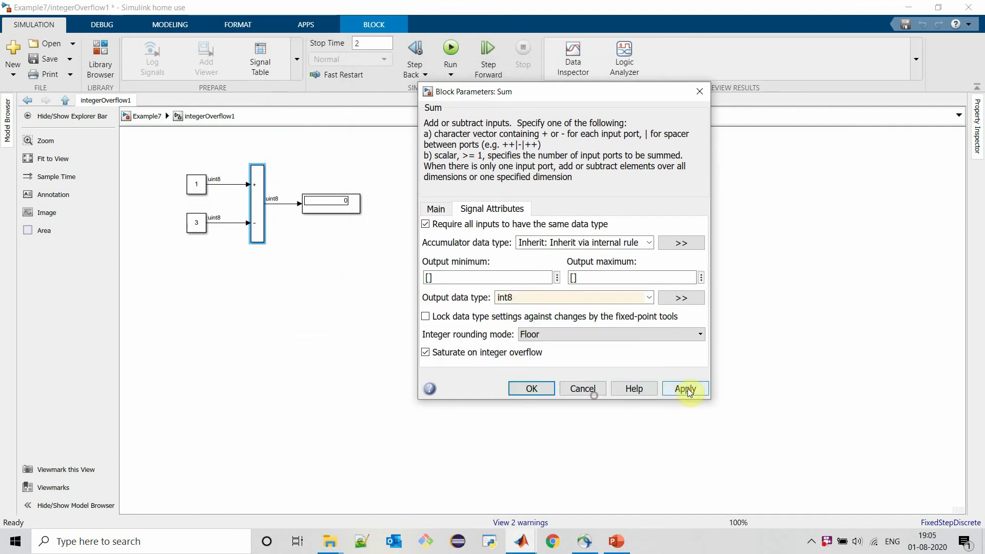
click(682, 389)
click(503, 258)
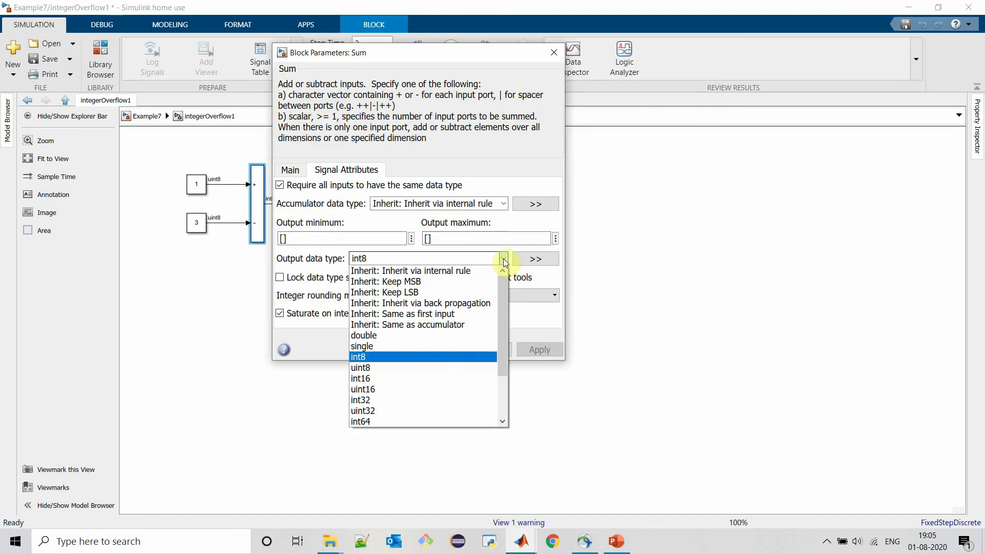
click(463, 54)
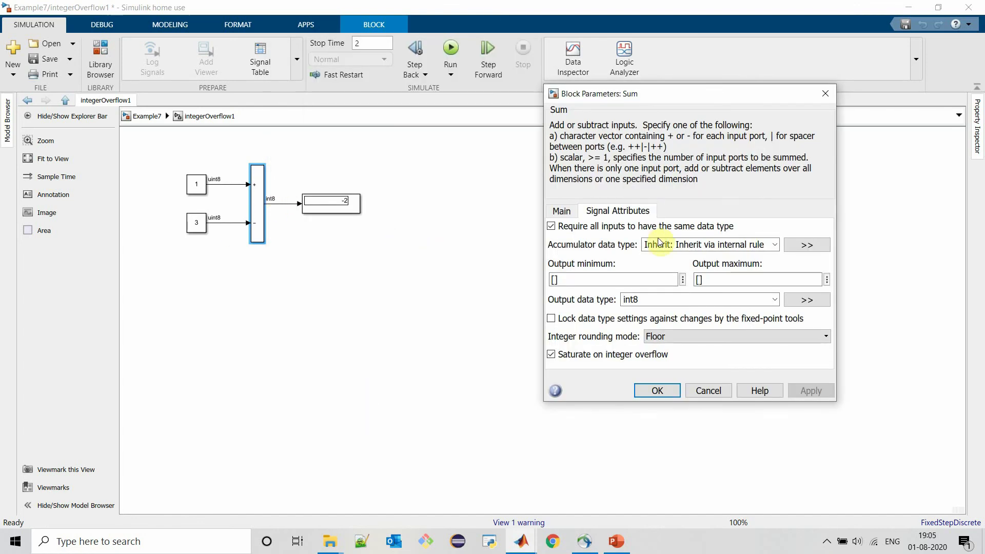
click(774, 302)
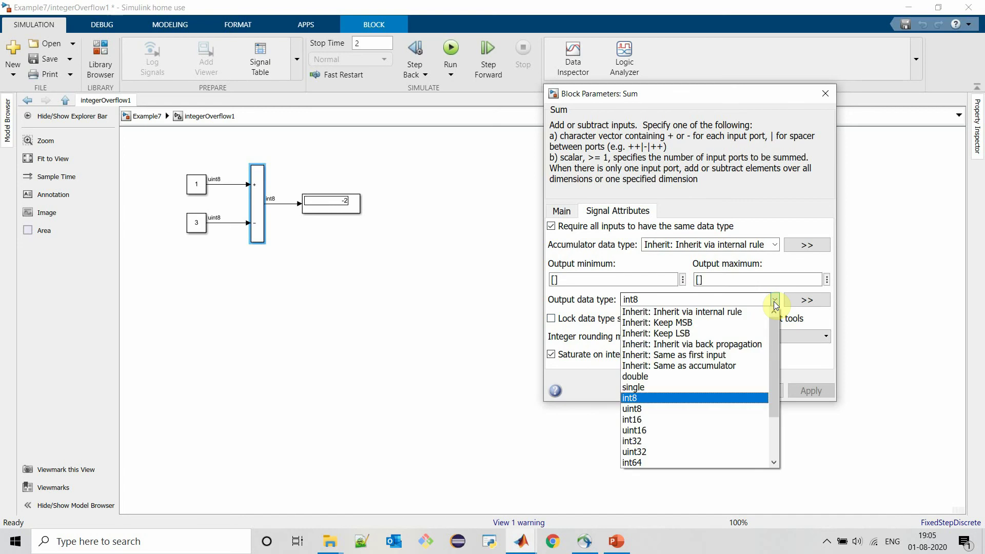